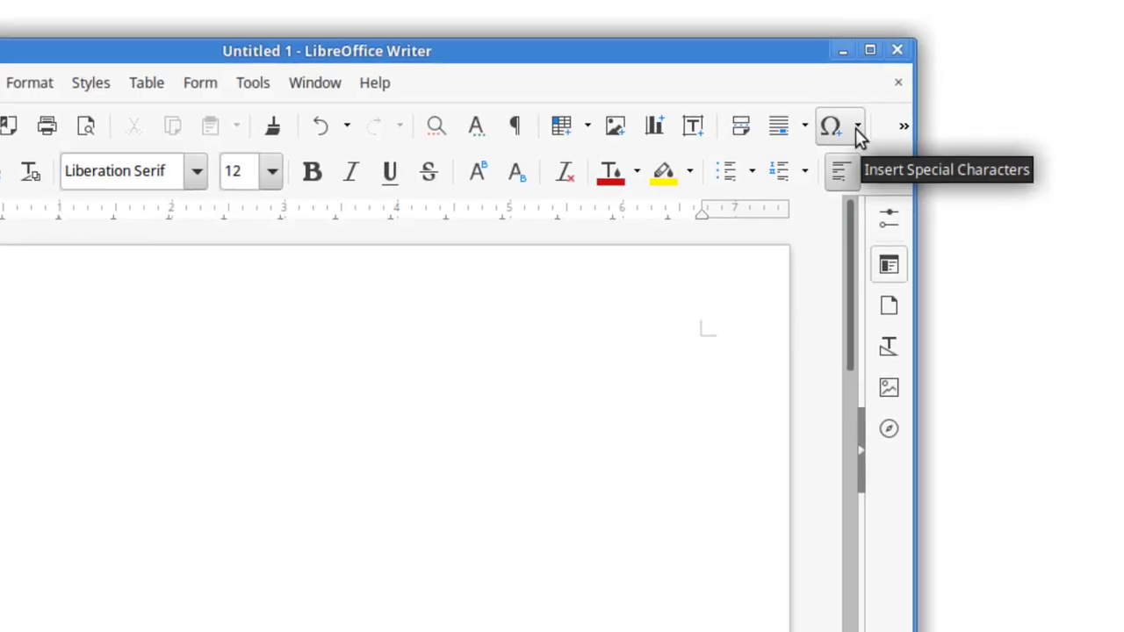
# Show the Special Characters list, then save the LibreOffice logo image as its own file.
pyautogui.click(841, 135)
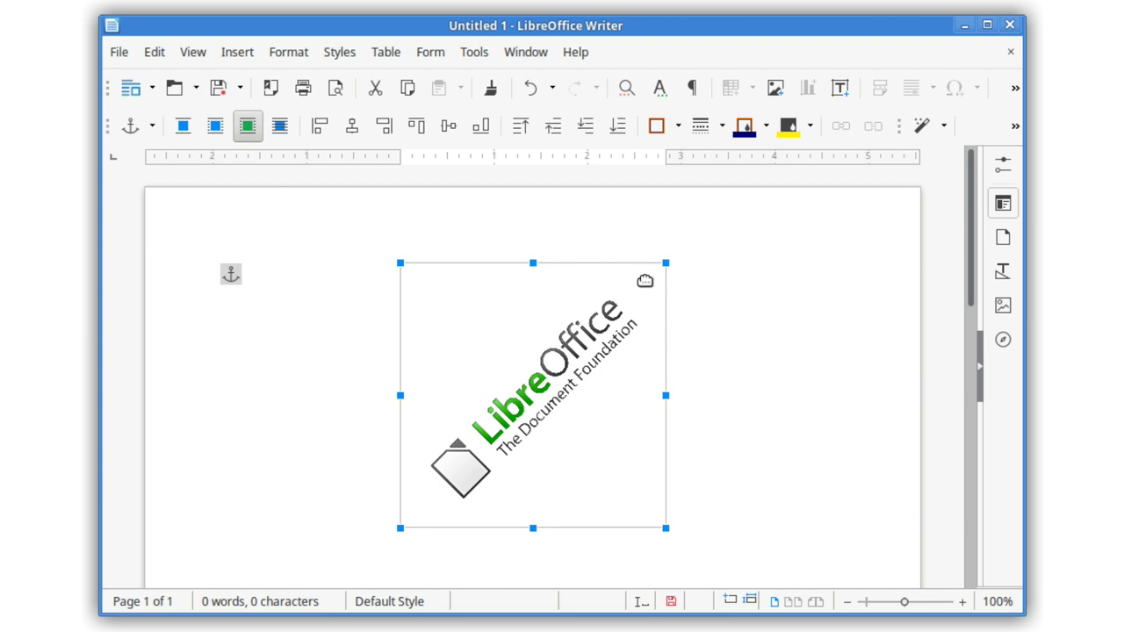
pyautogui.rightClick(645, 284)
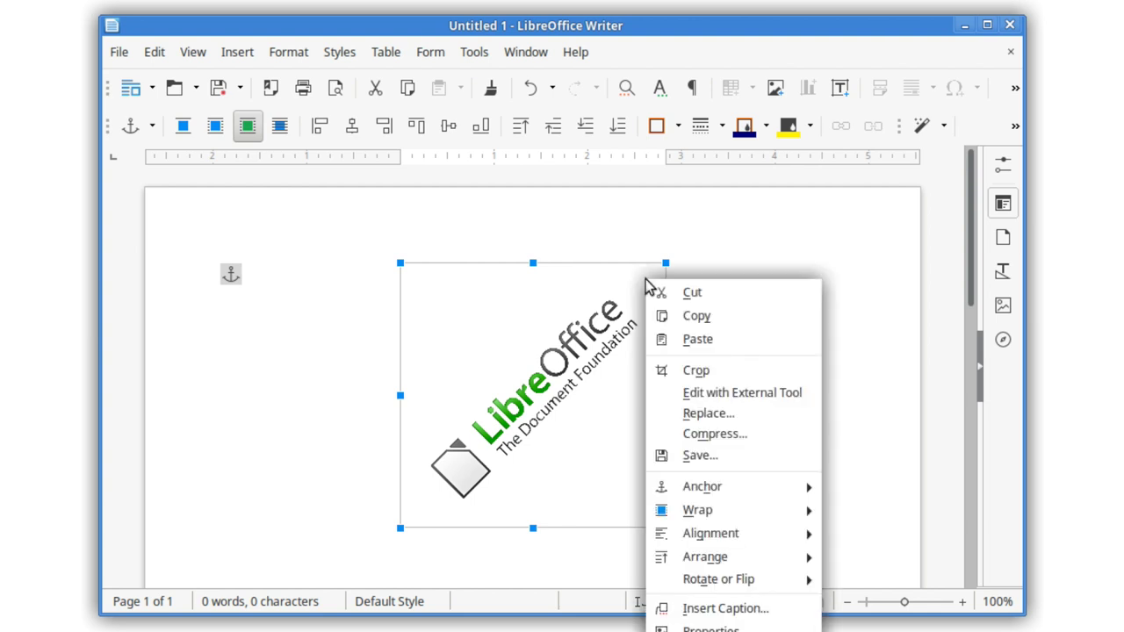
pyautogui.click(664, 456)
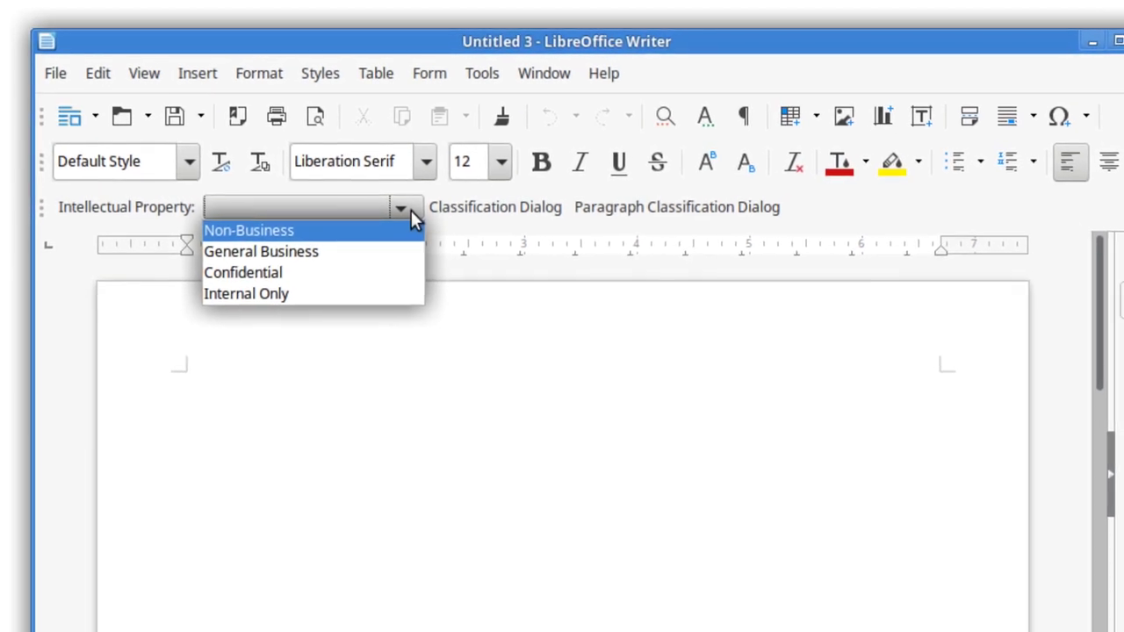
# Dismiss the classification choices and preview Noto Sans fonts from Gujarati UI through Kannada to Lao.
pyautogui.click(409, 209)
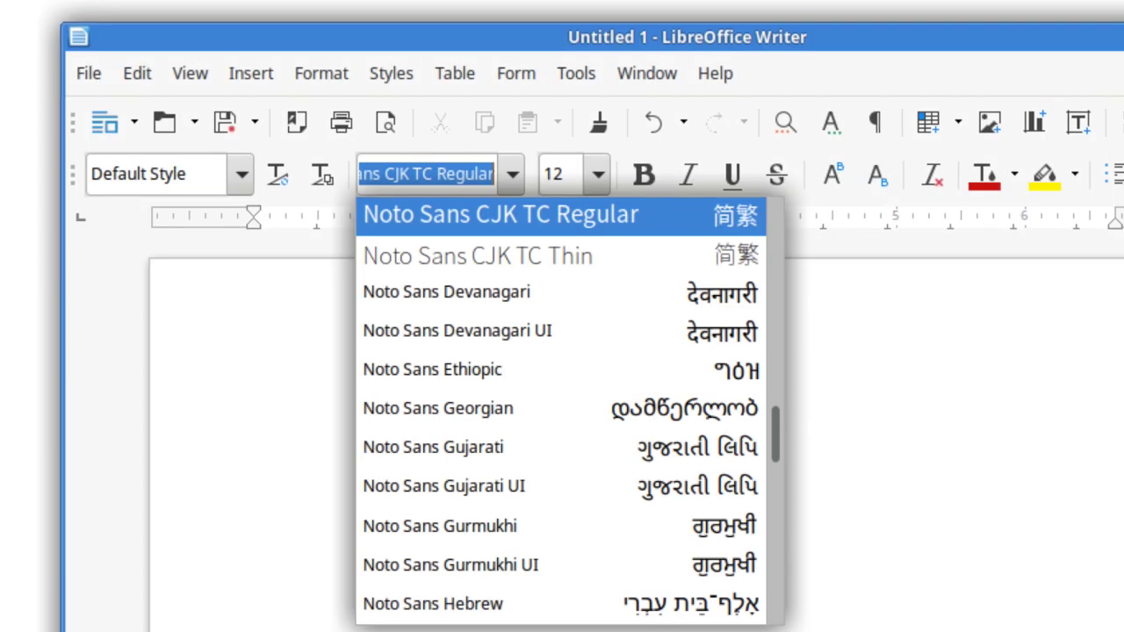
pyautogui.press('Down')
pyautogui.press('Down')
pyautogui.press('Down')
pyautogui.press('Down')
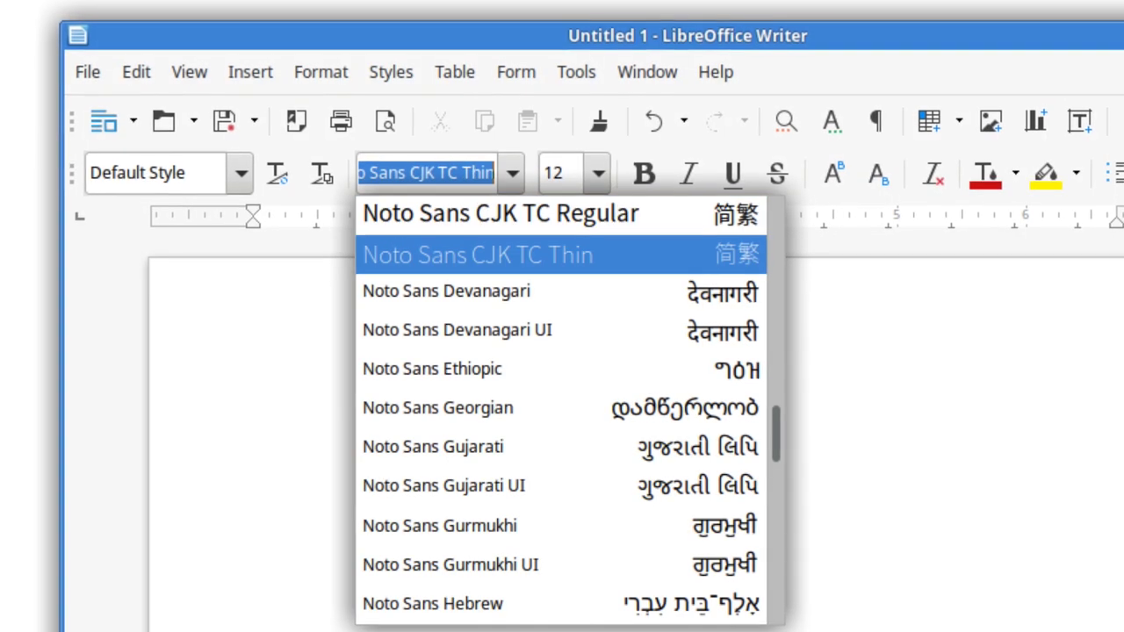
pyautogui.press('Down')
pyautogui.press('Down')
pyautogui.press('Down')
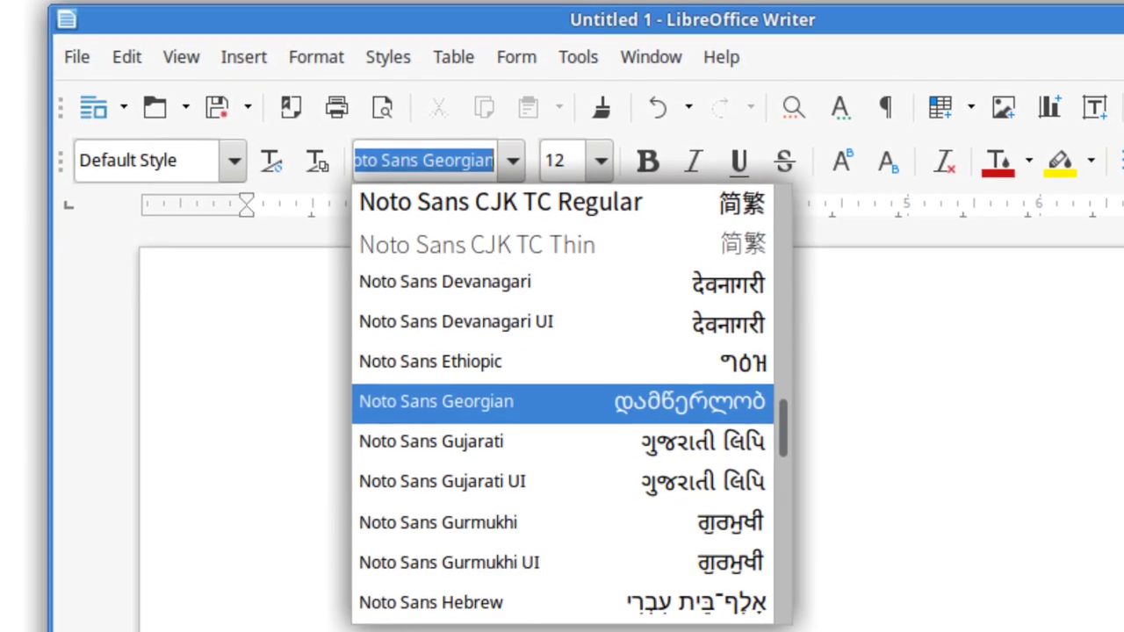
pyautogui.press('Down')
pyautogui.press('Down')
pyautogui.press('Down')
pyautogui.press('Down')
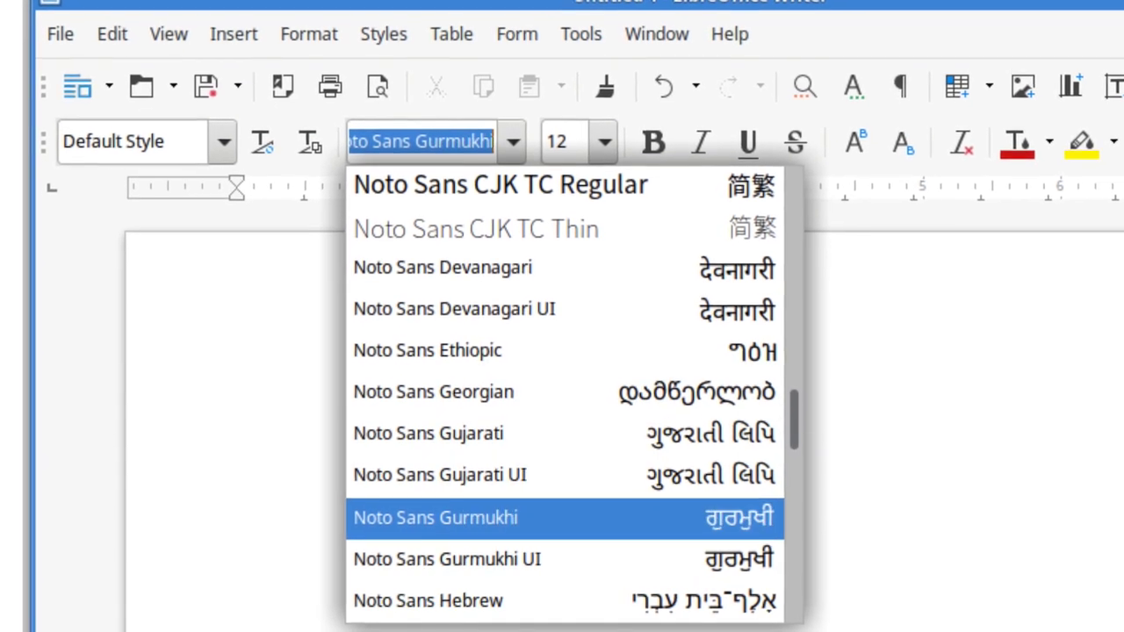
pyautogui.press('Down')
pyautogui.press('Down')
pyautogui.press('Down')
pyautogui.press('Down')
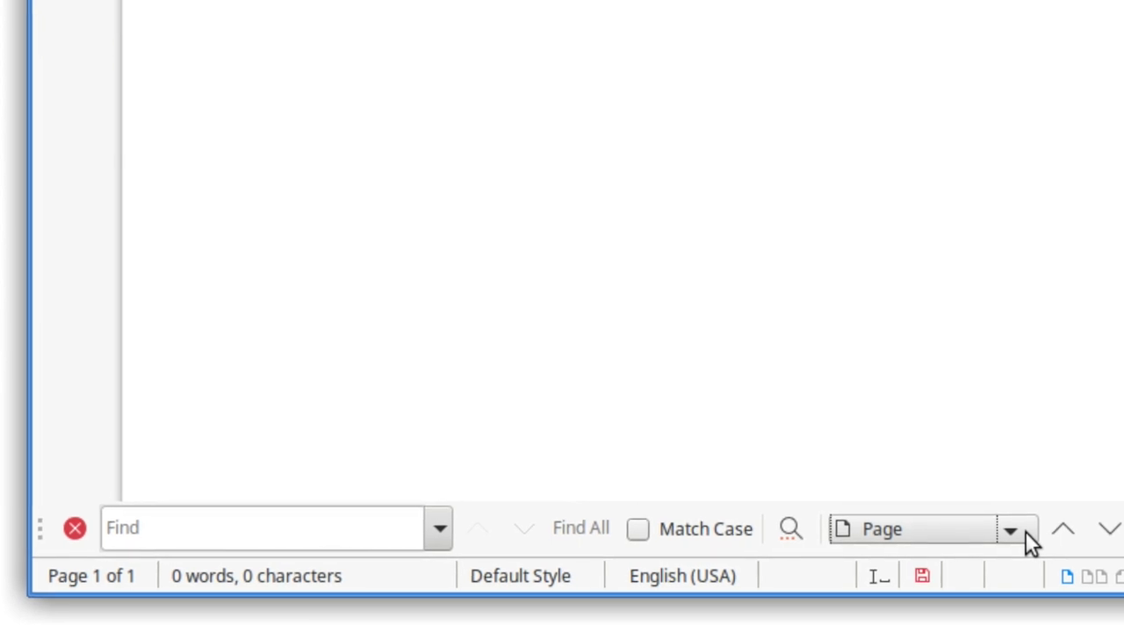
# Switch the Find toolbar's Navigate By setting to Reminder and show the Form controls list.
pyautogui.click(1026, 532)
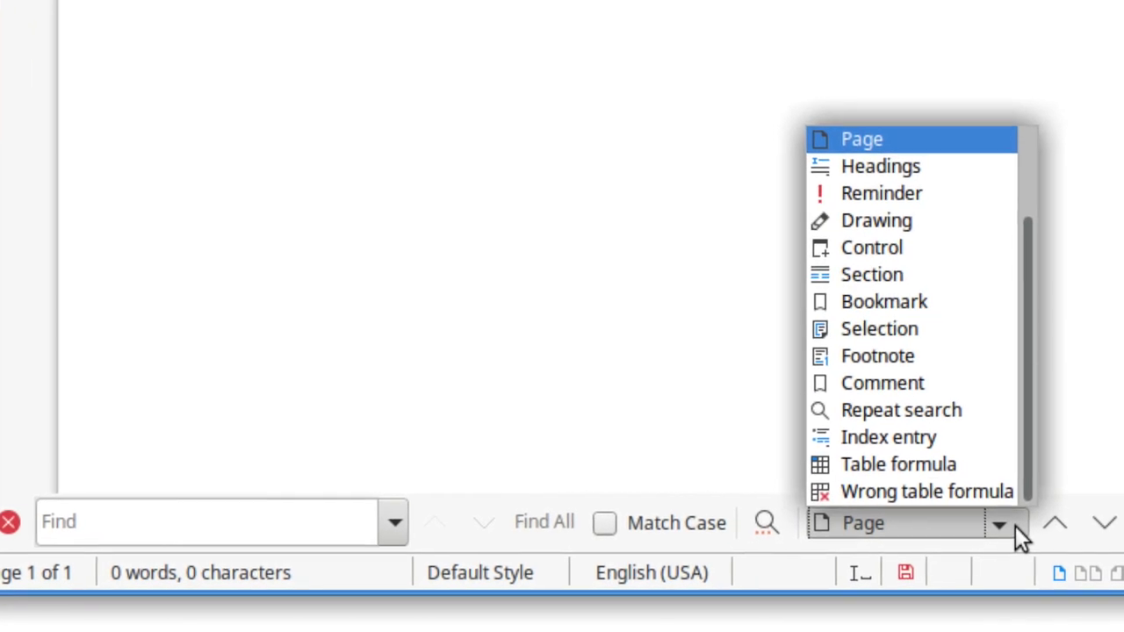
pyautogui.press('Down')
pyautogui.press('Down')
pyautogui.press('Down')
pyautogui.press('Down')
pyautogui.press('Down')
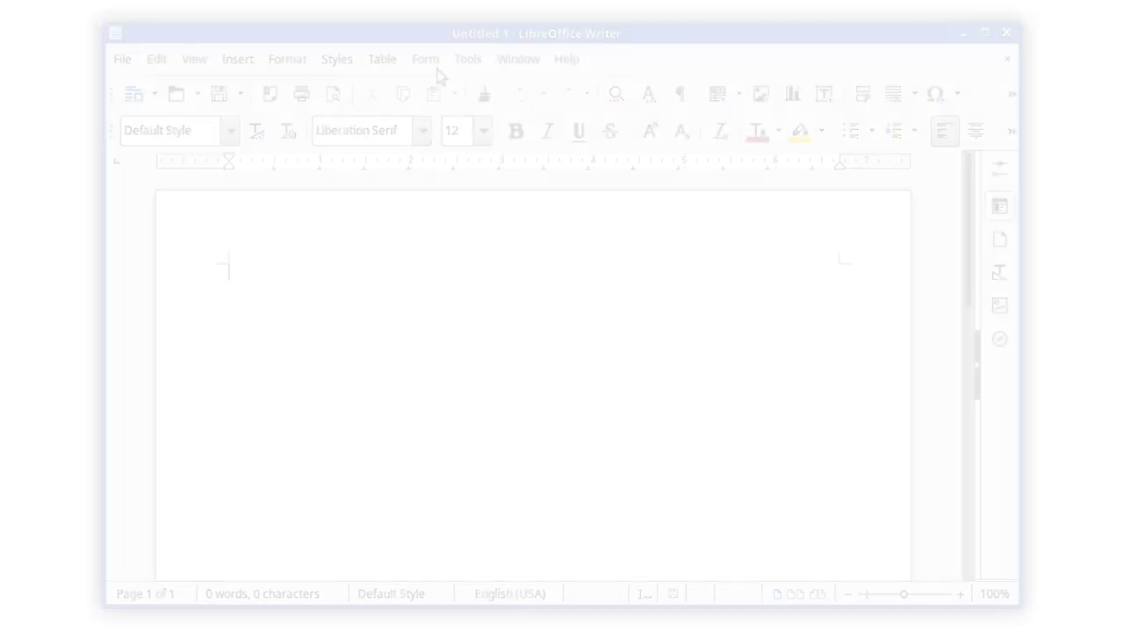
pyautogui.click(438, 70)
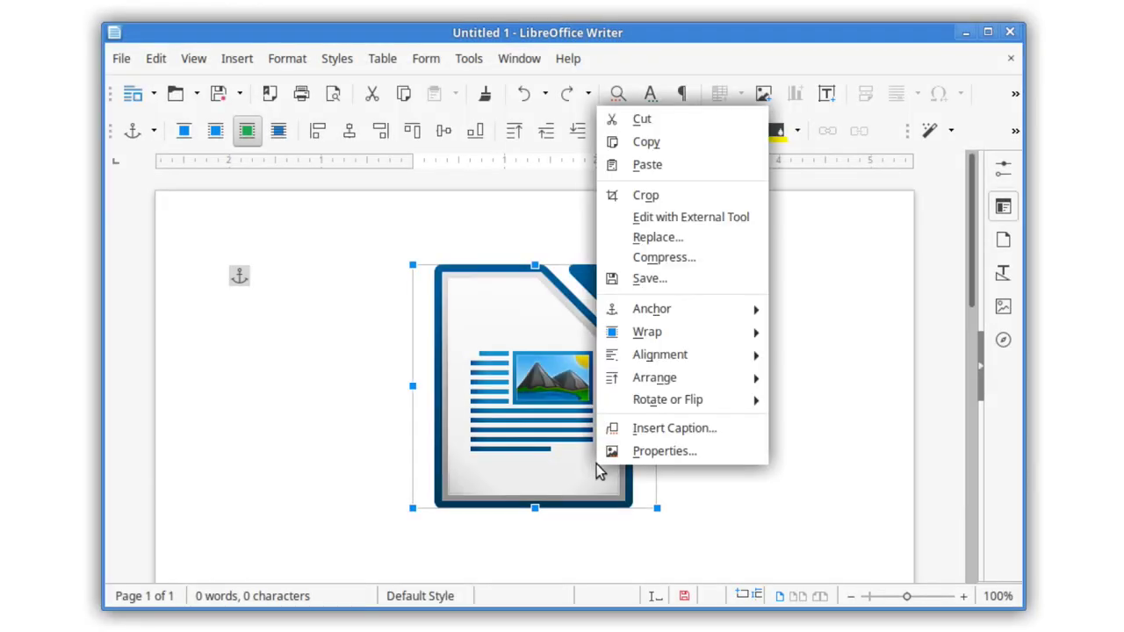
# Set the document-icon image's Rotation Angle to 58 degrees in its Properties.
pyautogui.click(612, 452)
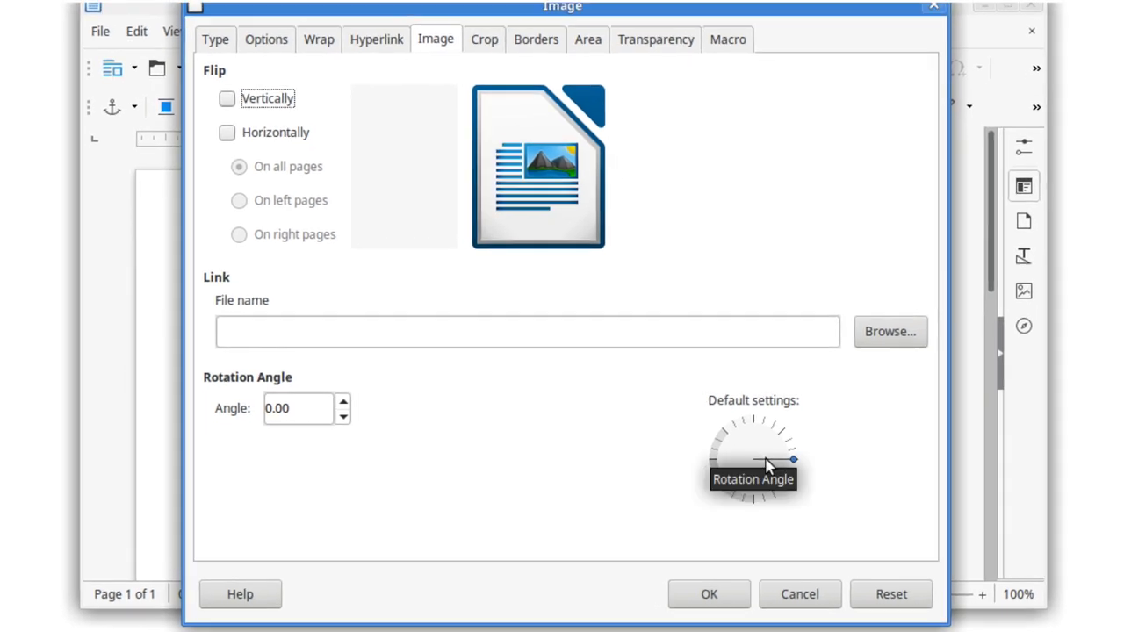
pyautogui.moveTo(794, 443); pyautogui.dragTo(787, 421)
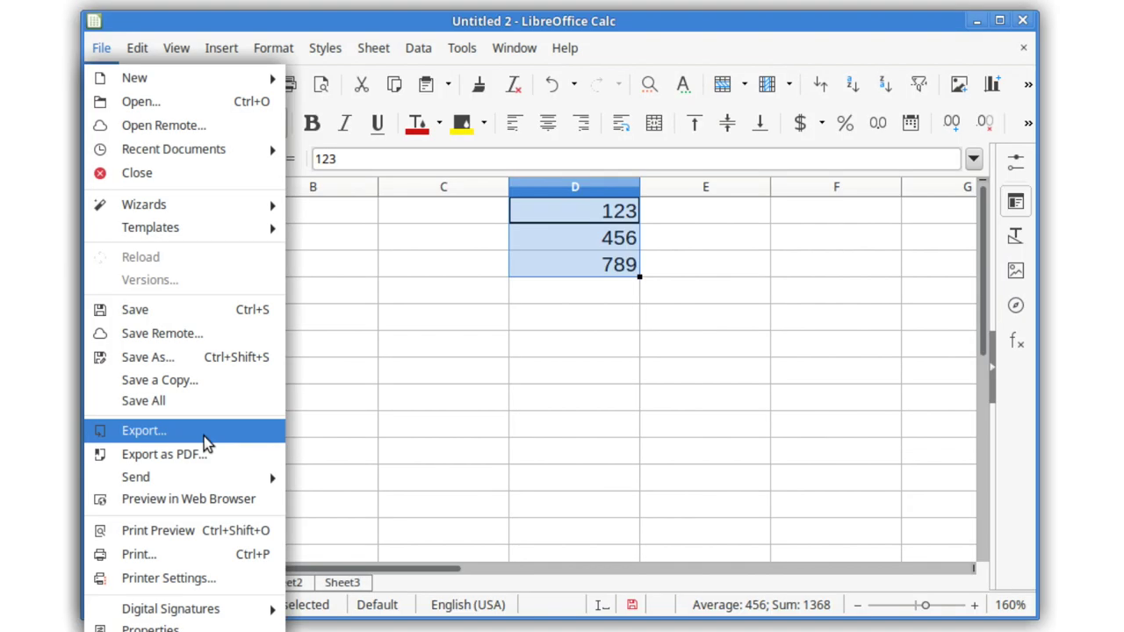
# Set up an export of only the selected cells D1:D3 using the Selection option.
pyautogui.click(204, 436)
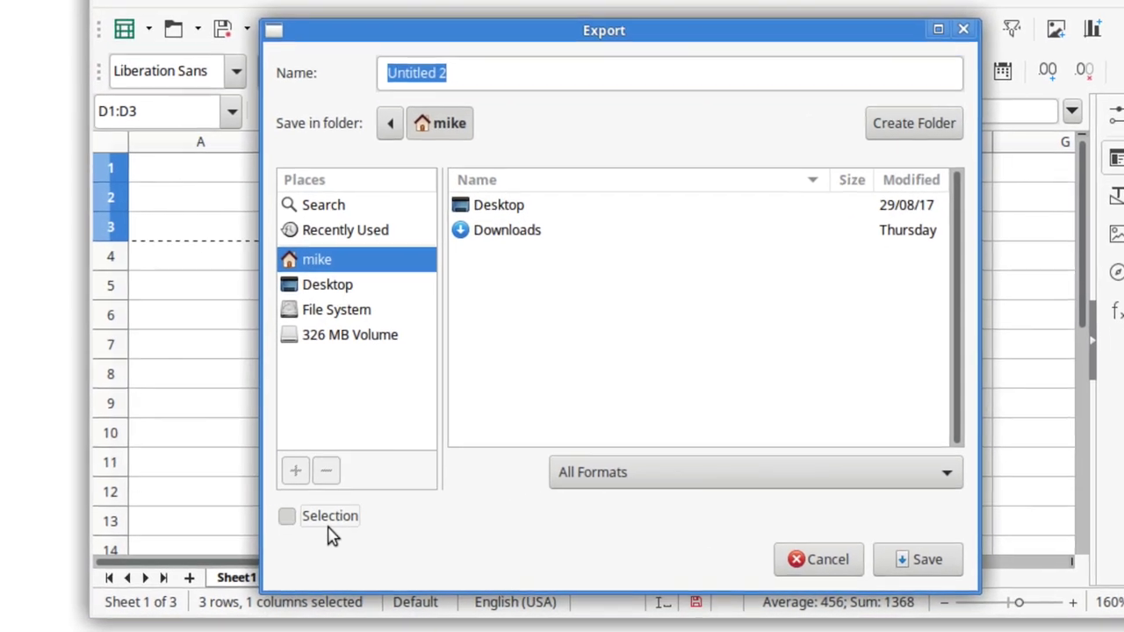
pyautogui.click(305, 532)
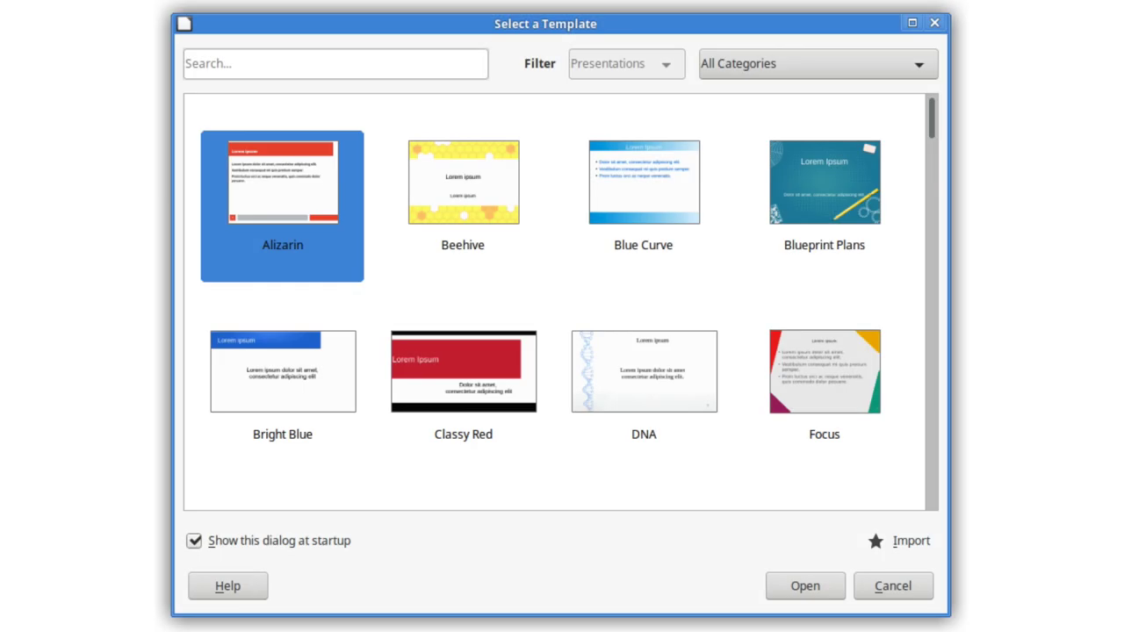
# Browse the templates from Bright Blue past Forestbird and Lush Green to Pencil.
pyautogui.click(282, 373)
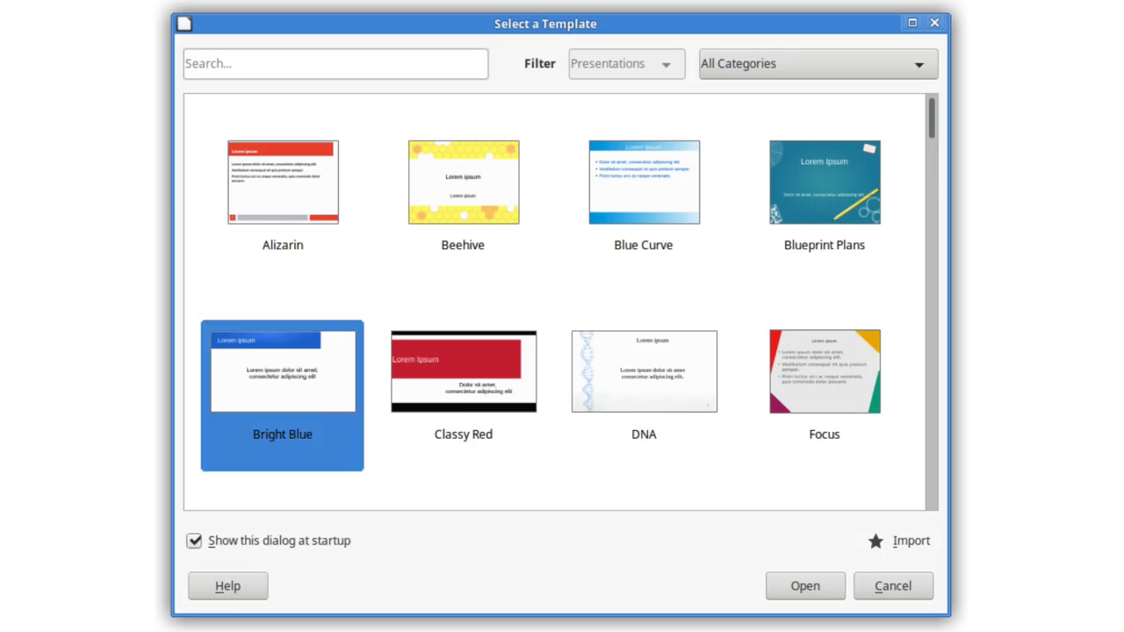
pyautogui.press('Down')
pyautogui.press('Down')
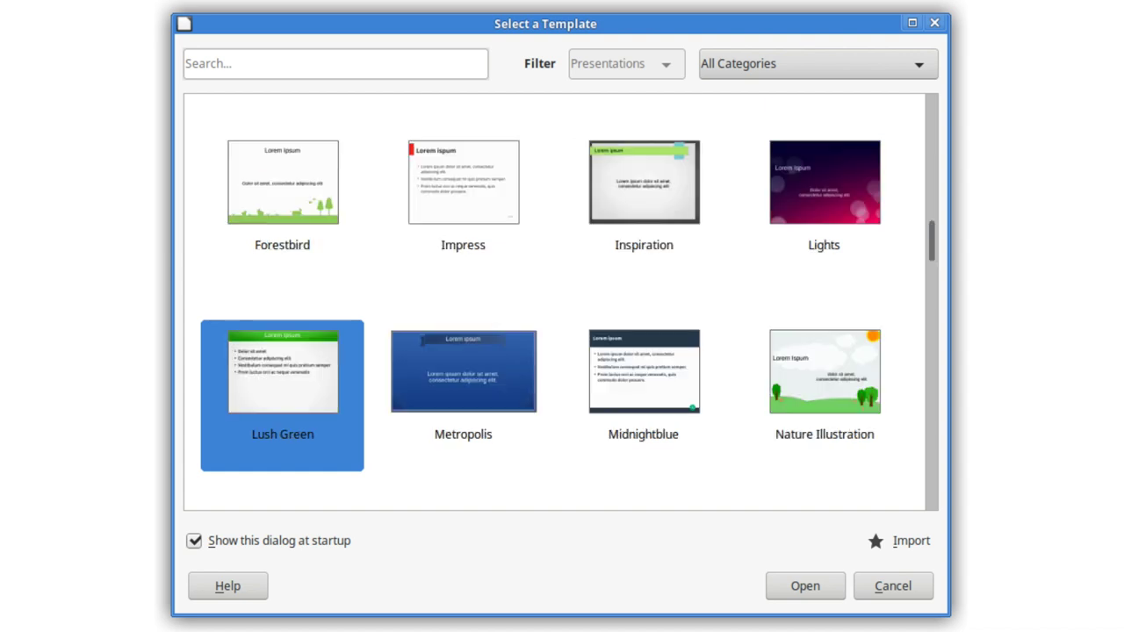
pyautogui.press('Down')
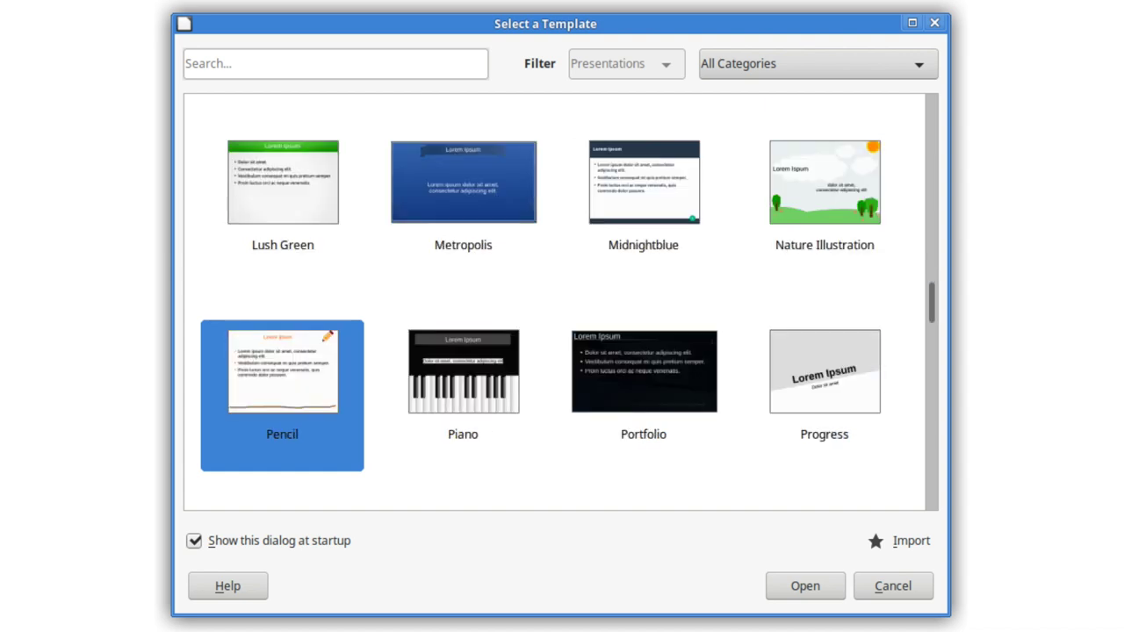
pyautogui.press('Down')
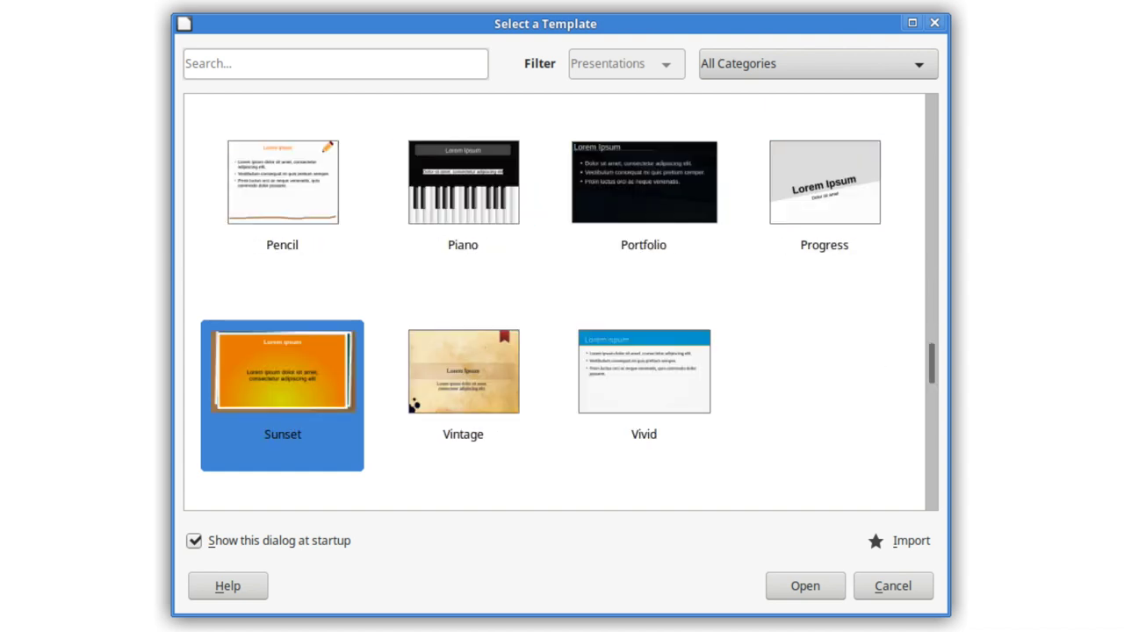